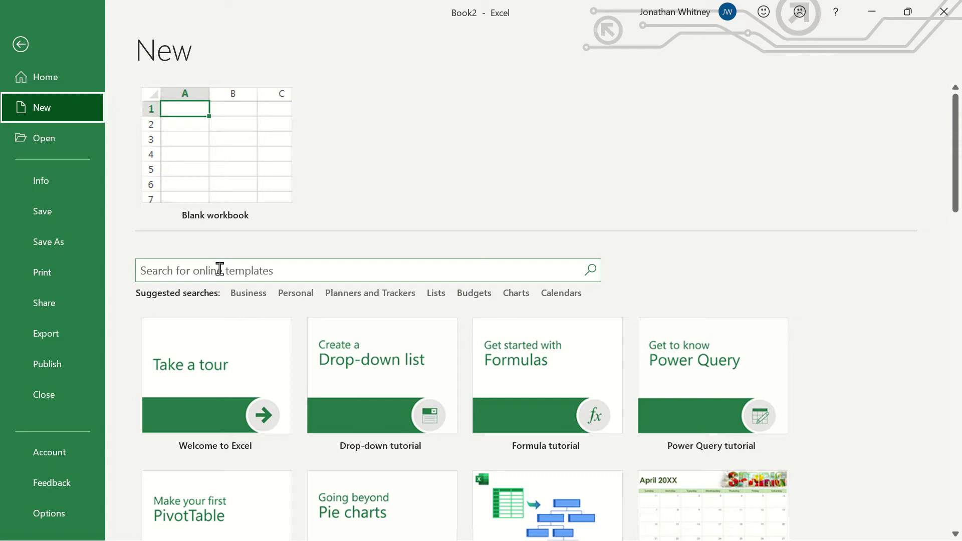
Search the online templates for 'business plan' and preview the Business Financial Plan template
{"action": "left_click", "coordinate": [219, 269]}
{"action": "type", "text": "busni"}
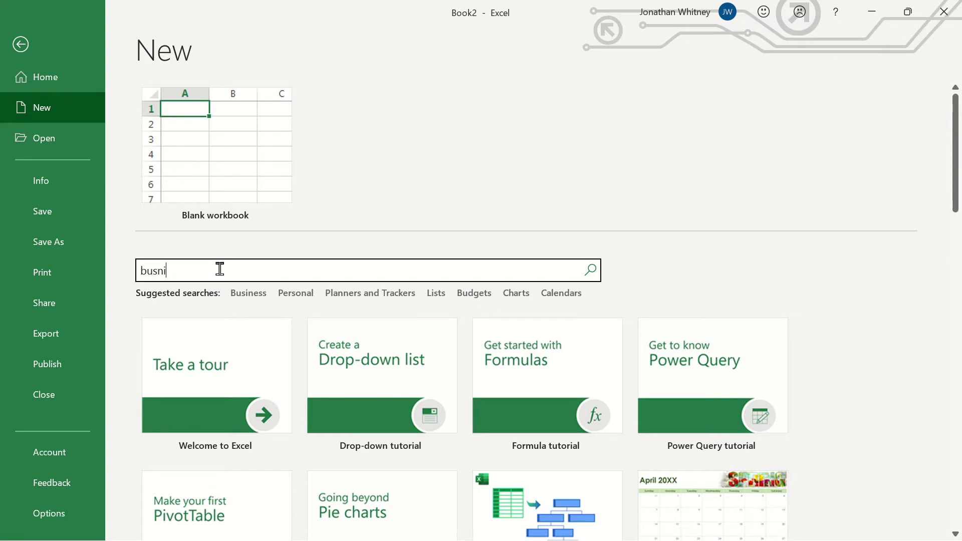
{"action": "key", "text": "BackSpace"}
{"action": "key", "text": "BackSpace"}
{"action": "type", "text": "iness plan"}
{"action": "key", "text": "Return"}
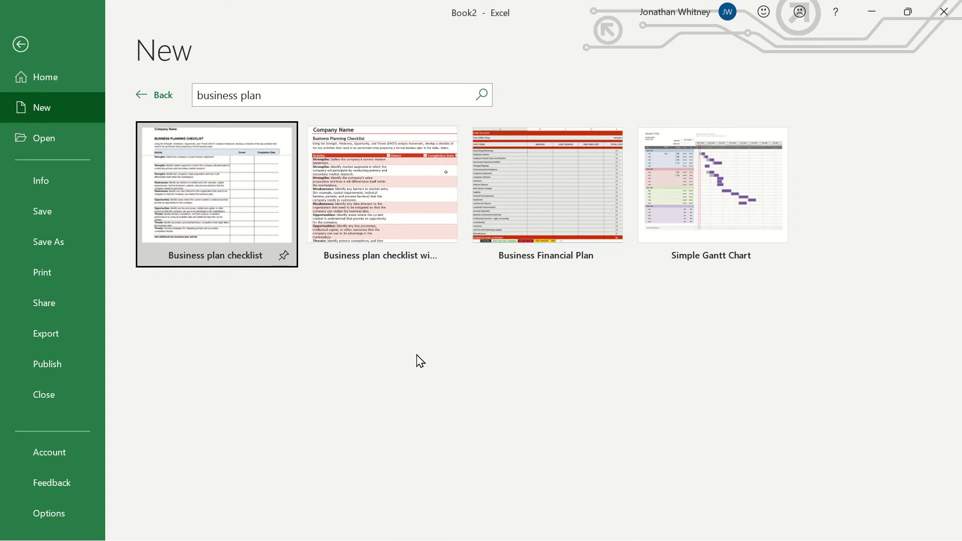
{"action": "left_click", "coordinate": [565, 189]}
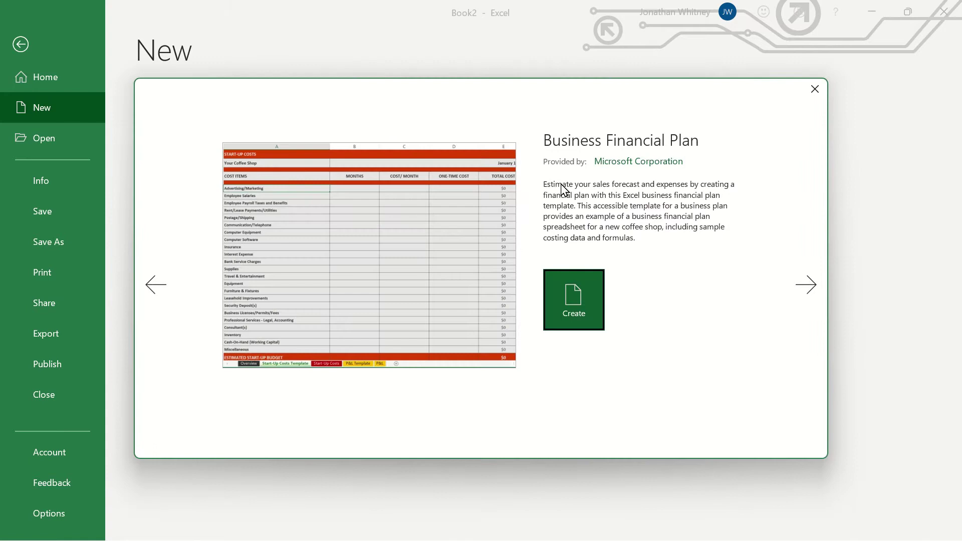
Create Business Financial Plan1 from the template, then view its Overview and Start-Up Costs Template sheets
{"action": "left_click", "coordinate": [577, 307]}
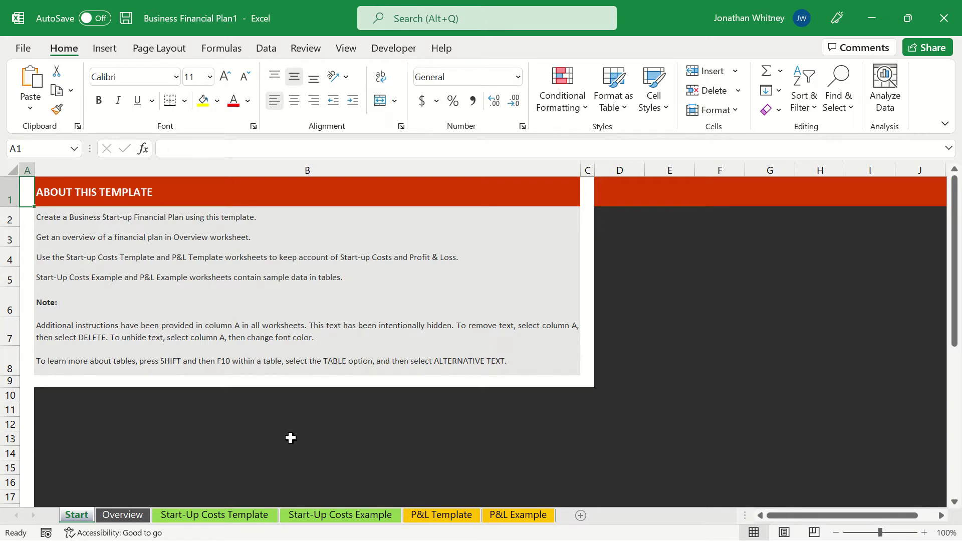
{"action": "left_click", "coordinate": [127, 518]}
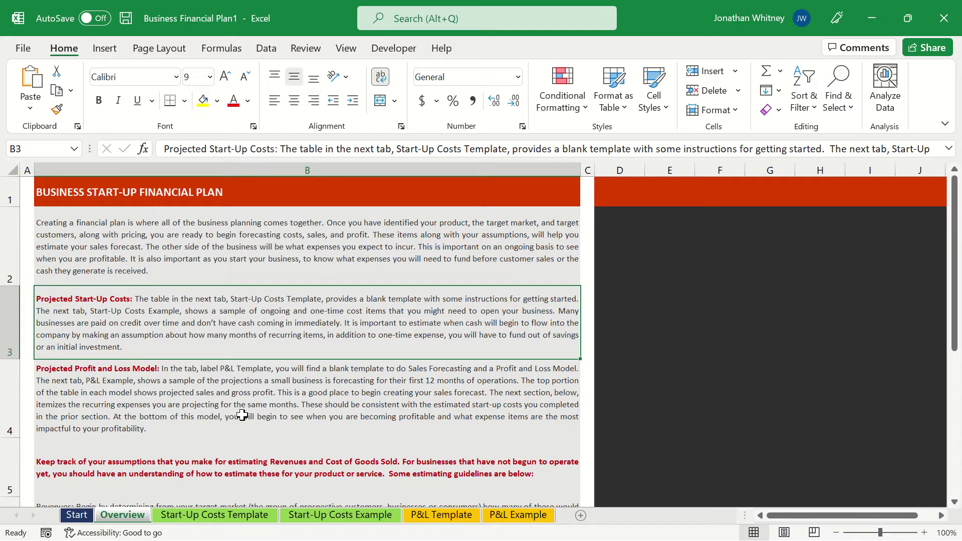
{"action": "left_click", "coordinate": [215, 515]}
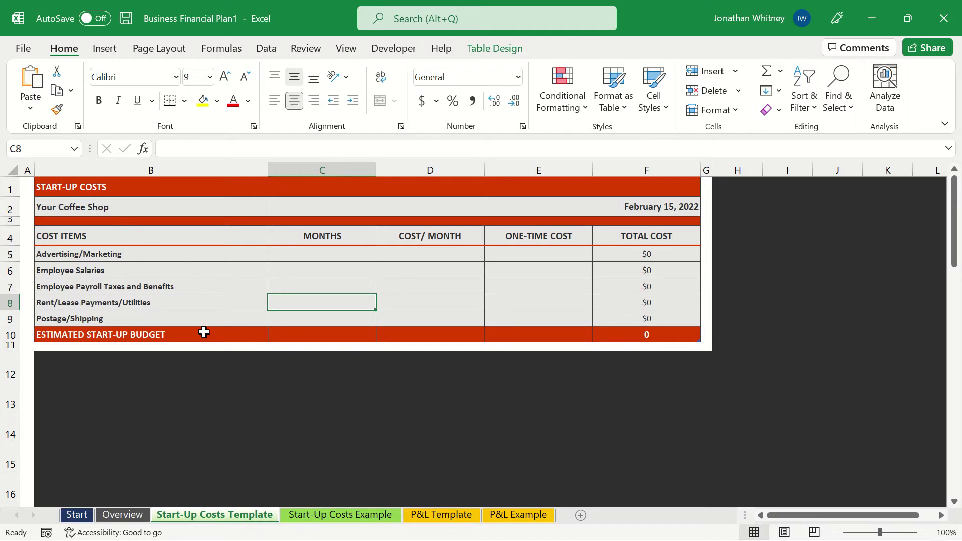
Show the Start-Up Costs Example sheet with its $24,052 sample coffee shop budget
{"action": "left_click", "coordinate": [326, 515]}
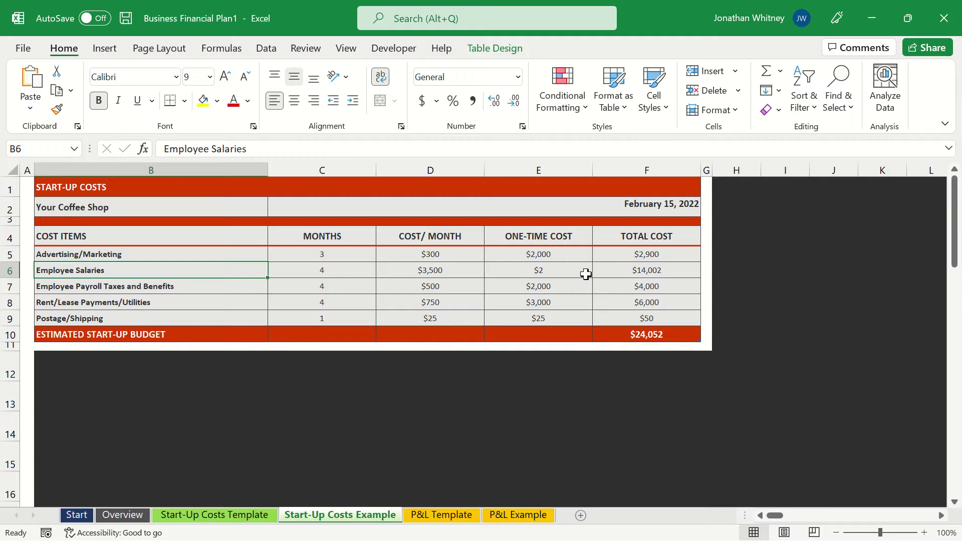
View the blank P&L Template sheet from the top, then the P&L Example's sample monthly figures
{"action": "left_click", "coordinate": [447, 516]}
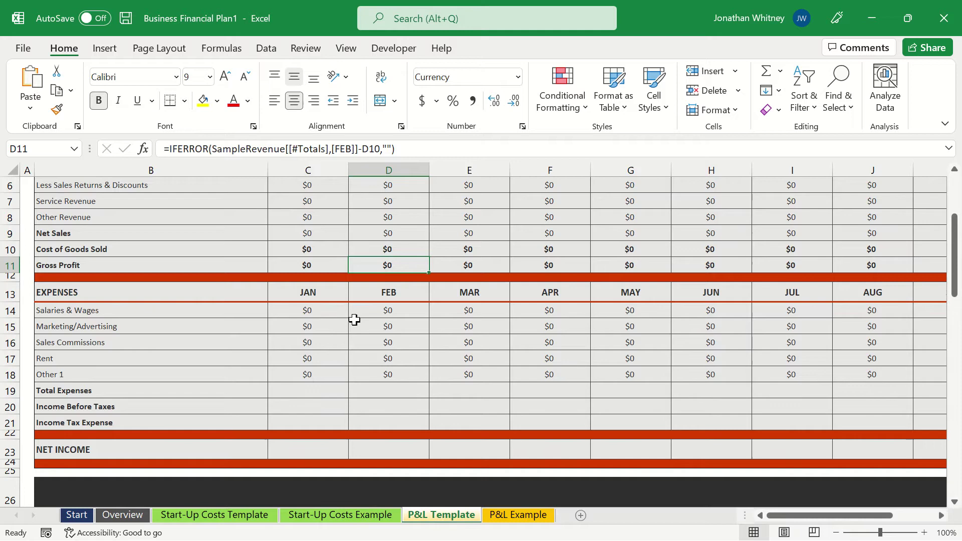
{"action": "left_click_drag", "start_coordinate": [957, 256], "coordinate": [956, 216]}
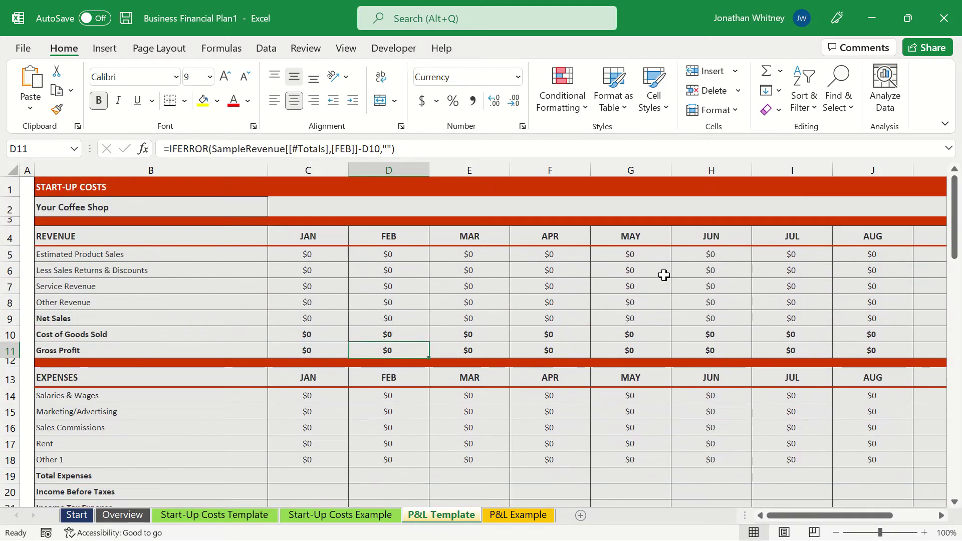
{"action": "left_click", "coordinate": [509, 519]}
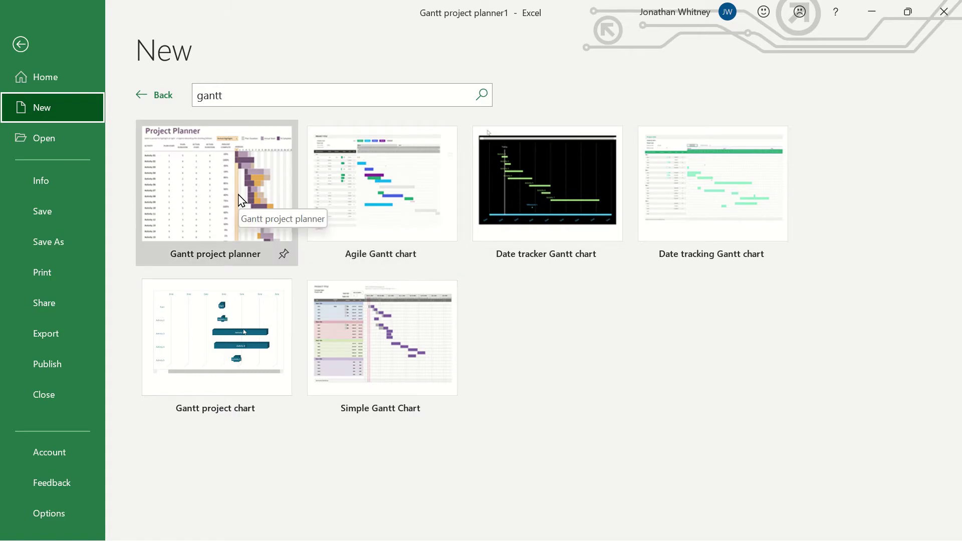
Leave the New page to return to the Gantt project planner1 Project Planner sheet
{"action": "key", "text": "Escape"}
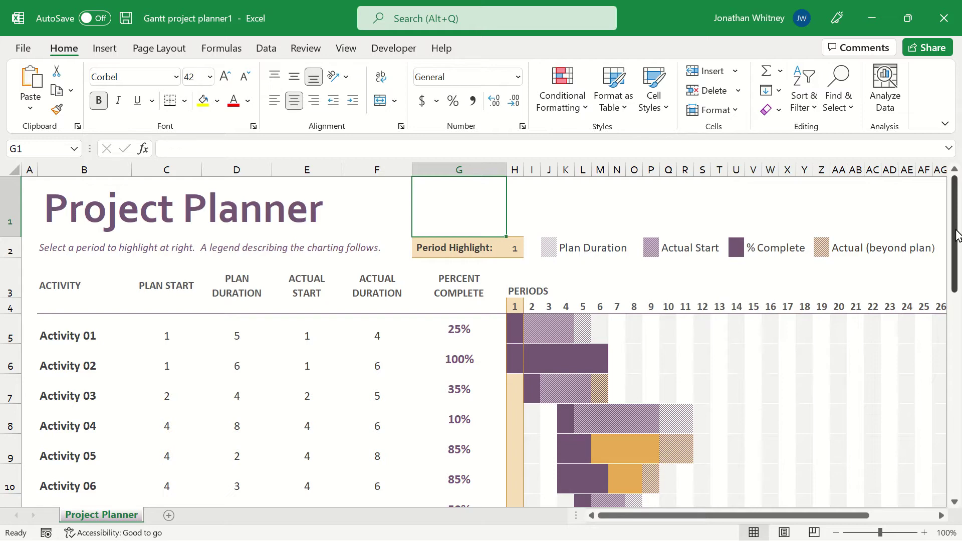
Scroll through the Project Planner sheet's charted activities
{"action": "left_click_drag", "start_coordinate": [958, 235], "coordinate": [955, 268]}
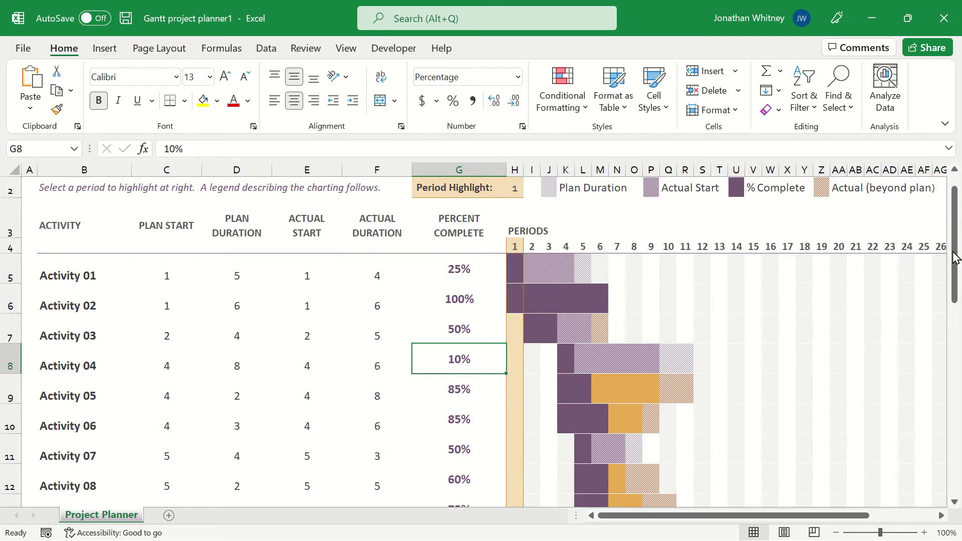
{"action": "left_click_drag", "start_coordinate": [956, 258], "coordinate": [937, 249]}
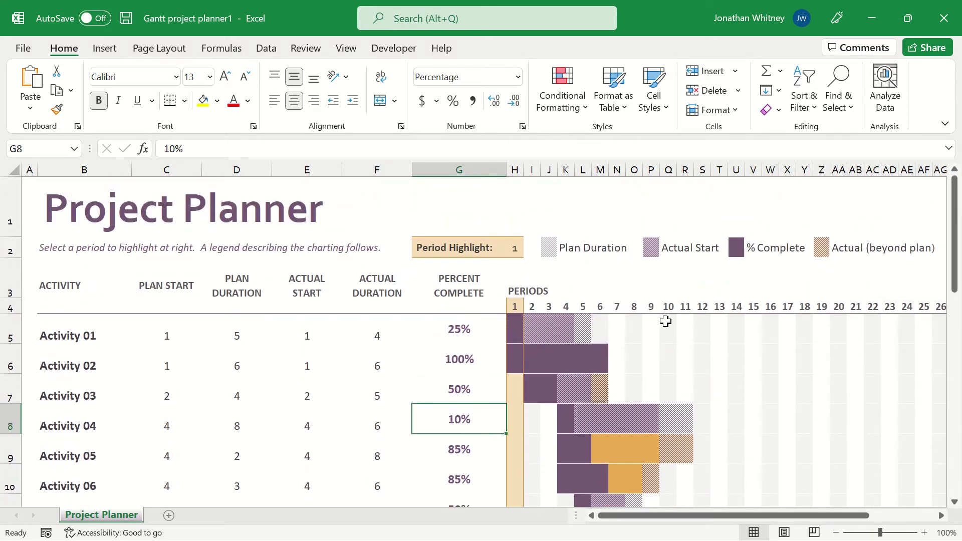
{"action": "left_click_drag", "start_coordinate": [955, 240], "coordinate": [954, 453]}
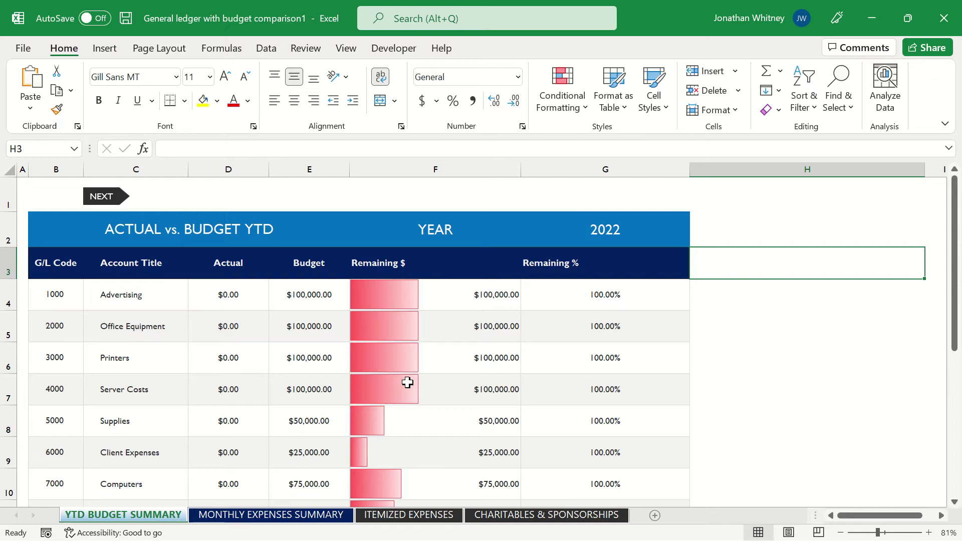
Scroll the YTD Budget Summary, then view the CHARITABLES & SPONSORSHIPS and MONTHLY EXPENSES SUMMARY sheets
{"action": "scroll", "coordinate": [408, 382], "scroll_direction": "down", "scroll_amount": 2}
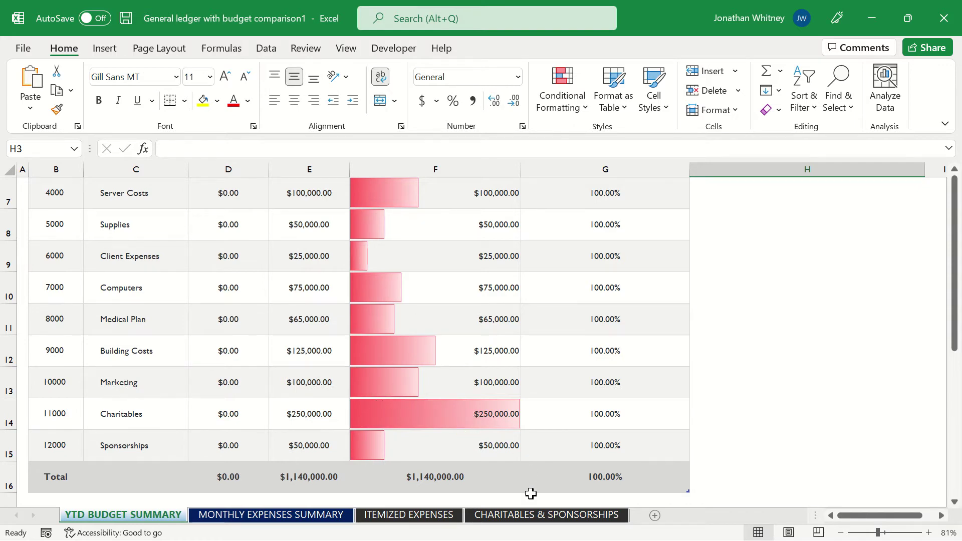
{"action": "left_click", "coordinate": [528, 515]}
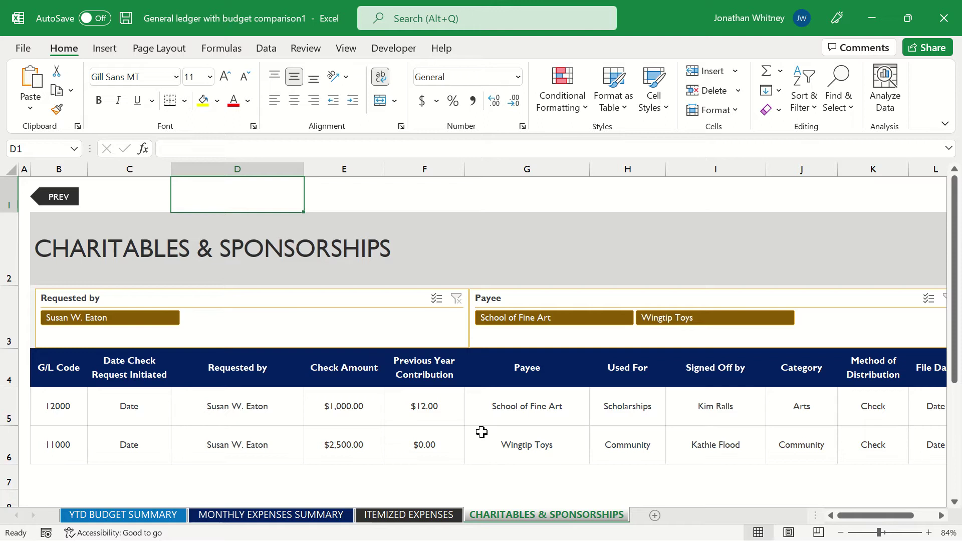
{"action": "left_click", "coordinate": [297, 516]}
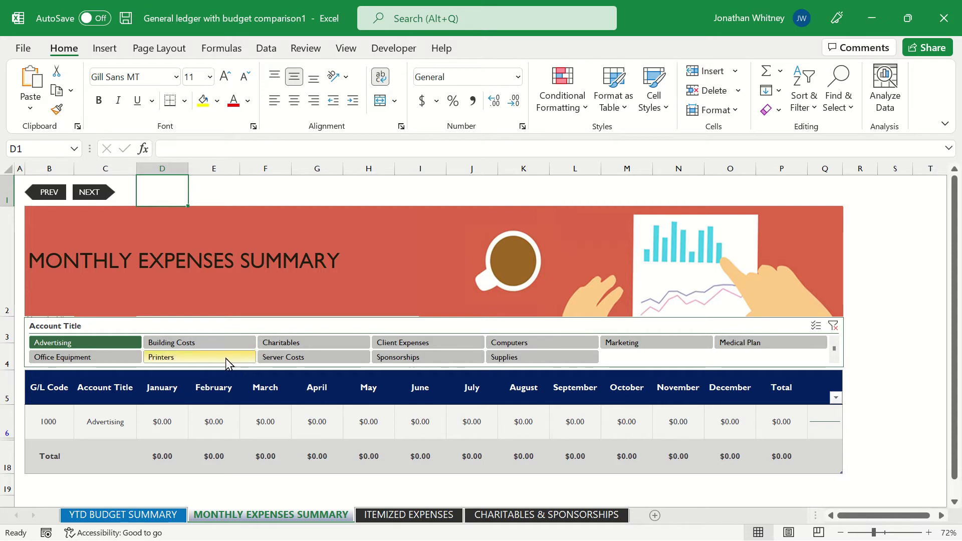
Filter the Account Title slicer to Building Costs, then to Charitables
{"action": "left_click", "coordinate": [189, 344]}
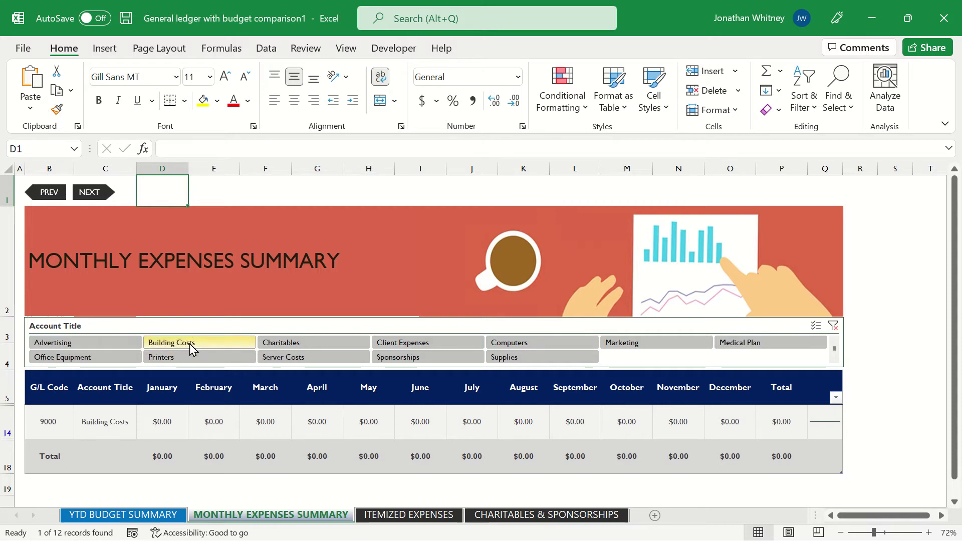
{"action": "left_click", "coordinate": [300, 342]}
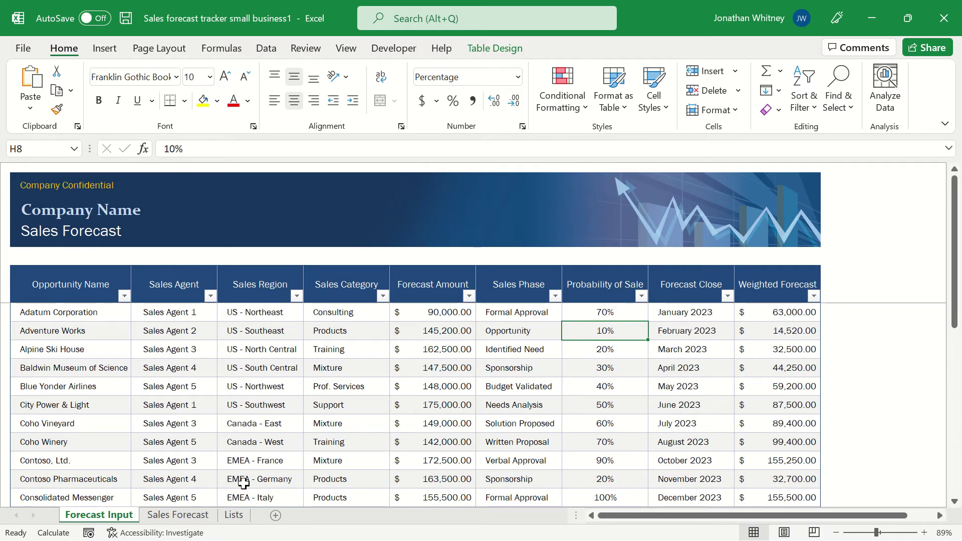
Show the Sales Forecast sheet and scroll down to its monthly forecast chart
{"action": "left_click", "coordinate": [182, 516]}
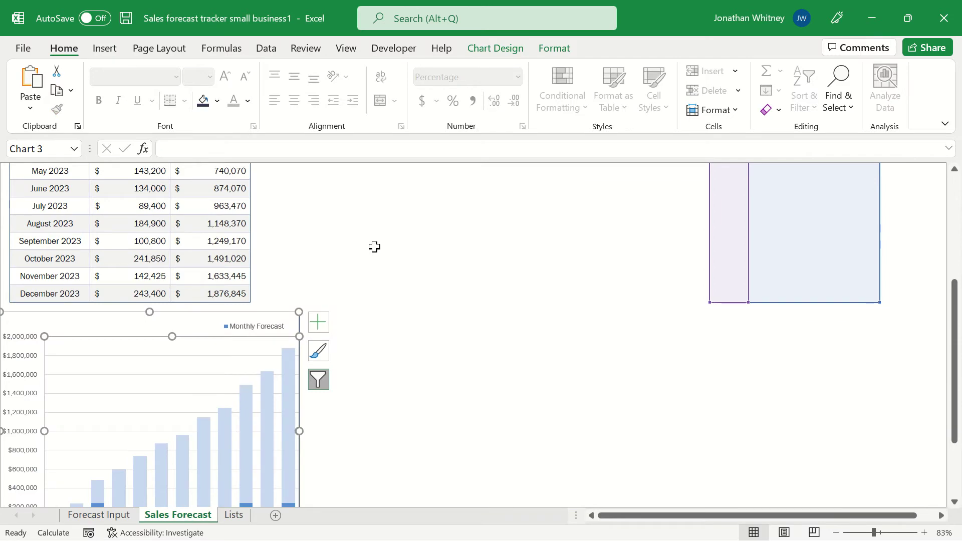
{"action": "scroll", "coordinate": [374, 246], "scroll_direction": "up", "scroll_amount": 4}
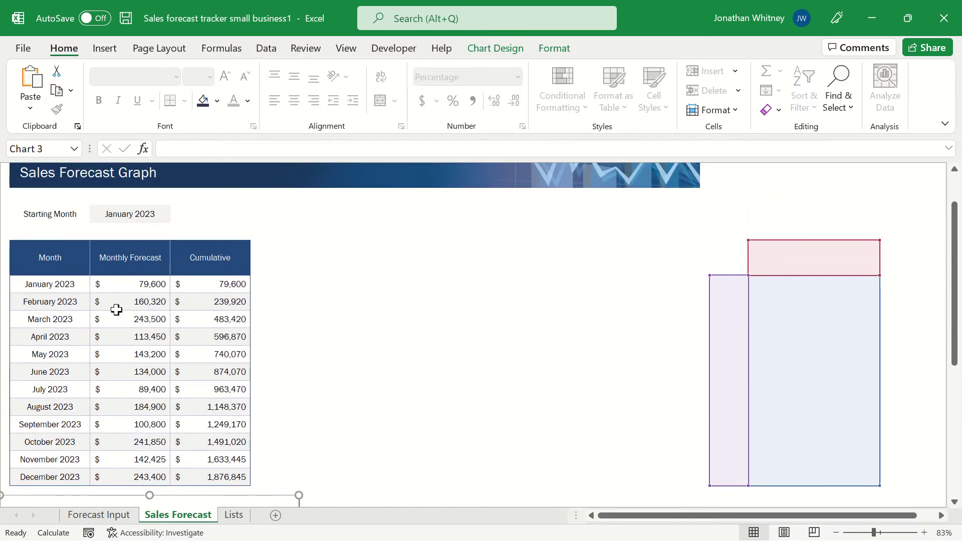
{"action": "scroll", "coordinate": [77, 302], "scroll_direction": "down", "scroll_amount": 1}
{"action": "scroll", "coordinate": [78, 302], "scroll_direction": "down", "scroll_amount": 5}
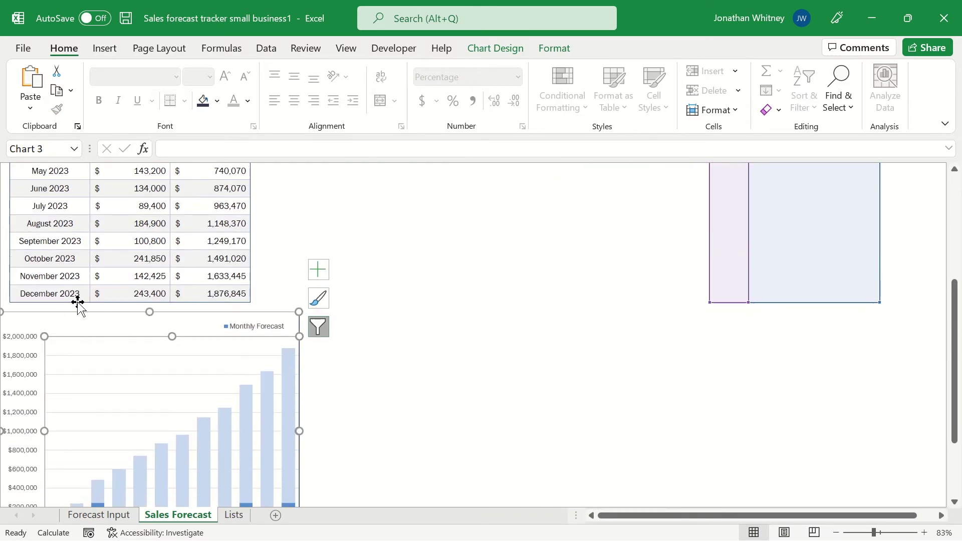
{"action": "right_click", "coordinate": [78, 302]}
{"action": "key", "text": "Escape"}
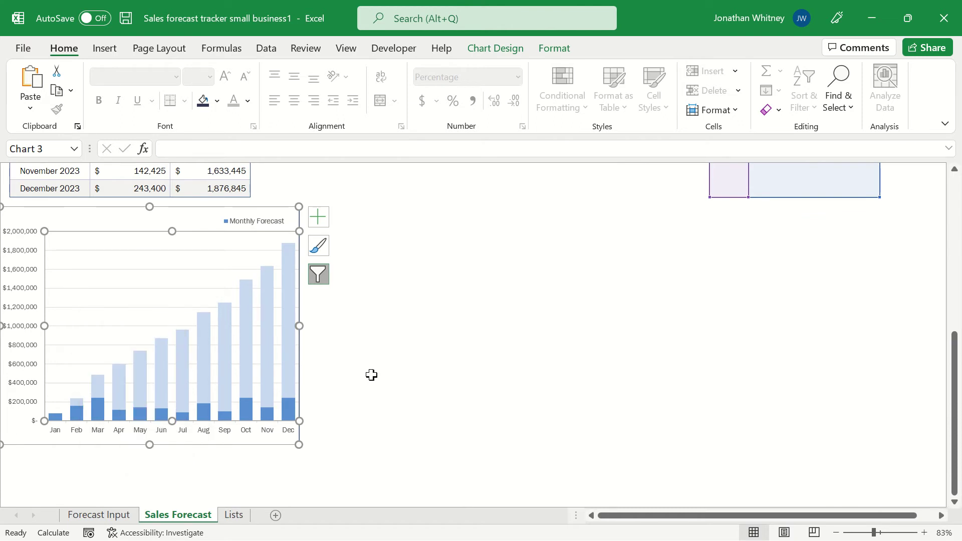
{"action": "left_click", "coordinate": [378, 290]}
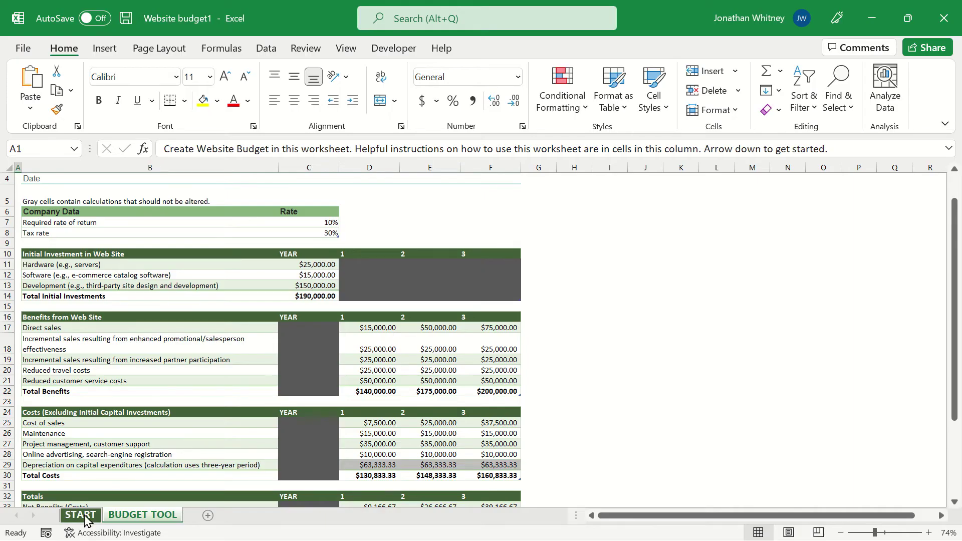
Read the Website budget START instructions, then return to the BUDGET TOOL sheet
{"action": "left_click", "coordinate": [83, 517]}
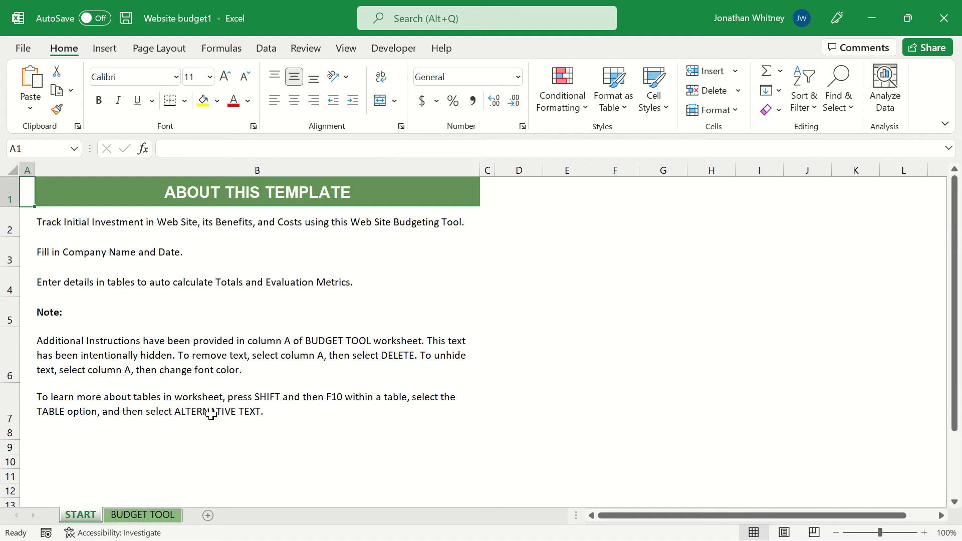
{"action": "left_click", "coordinate": [143, 516]}
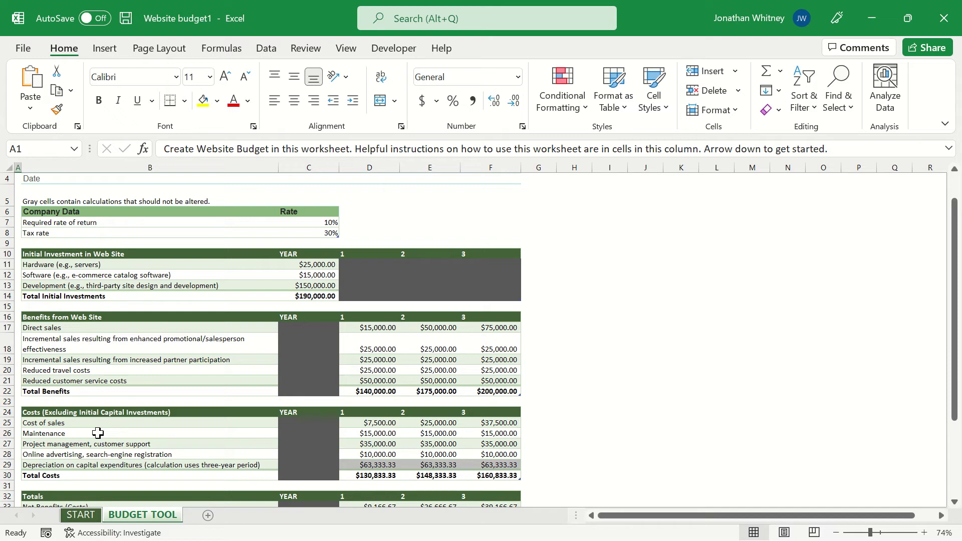
{"action": "left_click_drag", "start_coordinate": [956, 237], "coordinate": [957, 215]}
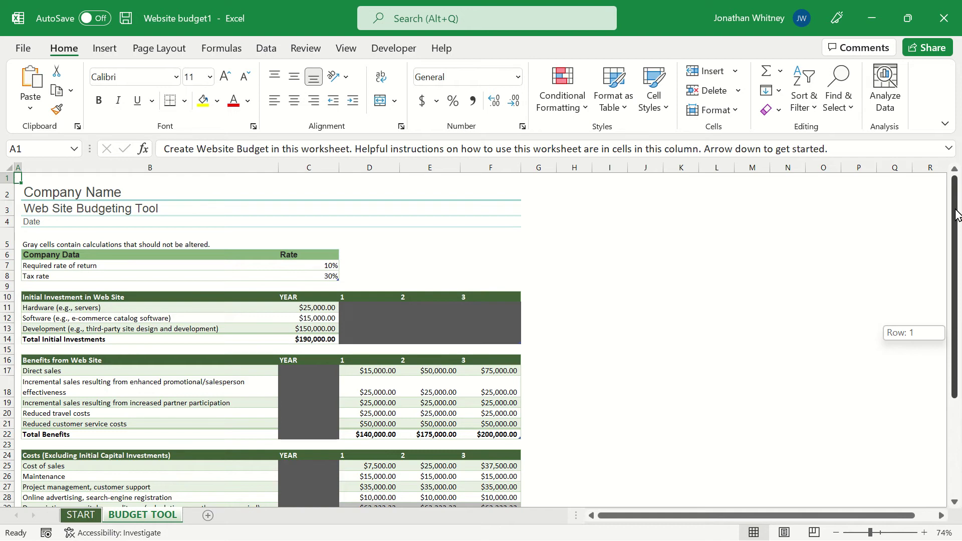
{"action": "left_click_drag", "start_coordinate": [957, 215], "coordinate": [952, 386]}
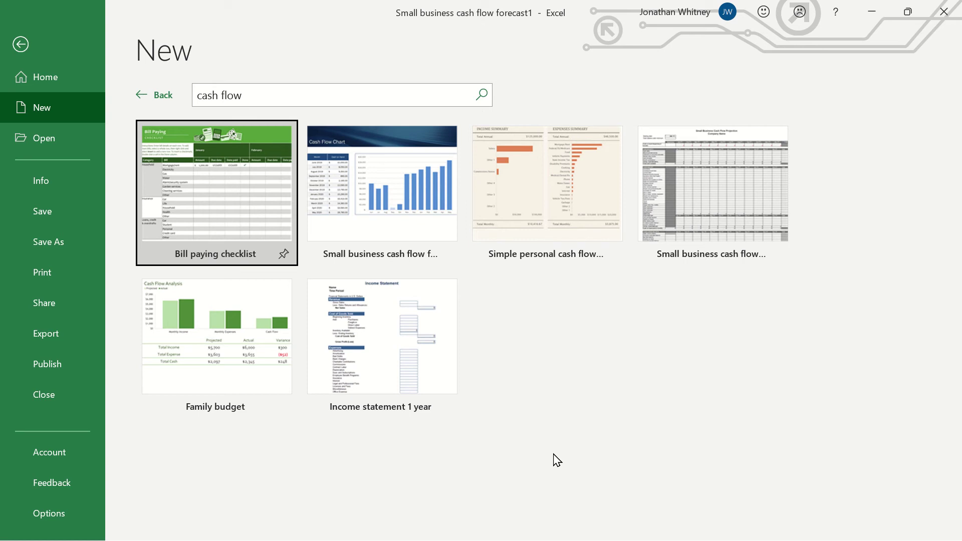
Create a workbook from the Small business cash flow forecast template, starting with $10,000.00 cash in Mar 2022
{"action": "left_click", "coordinate": [409, 196]}
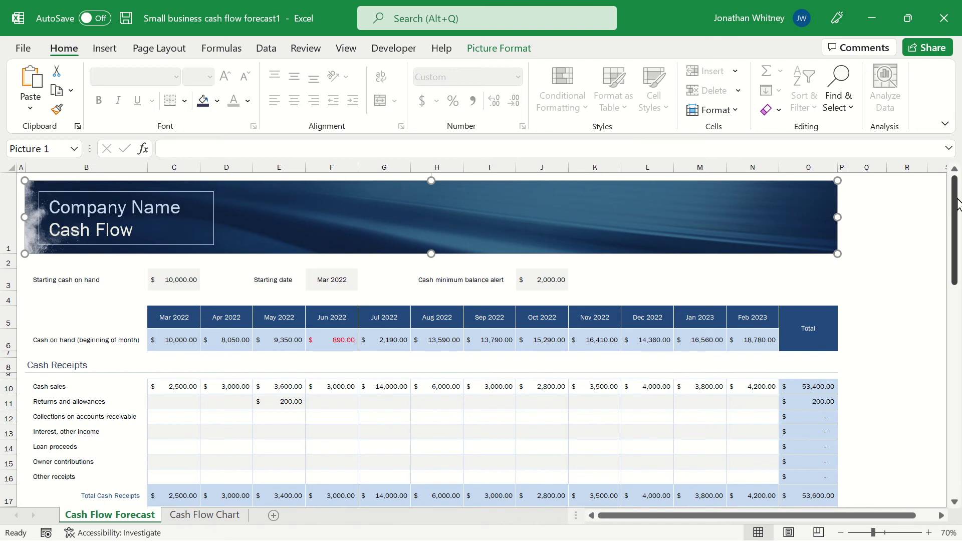
Scroll down the forecast sheet, then view the Cash Flow Chart sheet with its Cash on Hand table and column chart
{"action": "left_click_drag", "start_coordinate": [958, 204], "coordinate": [944, 261]}
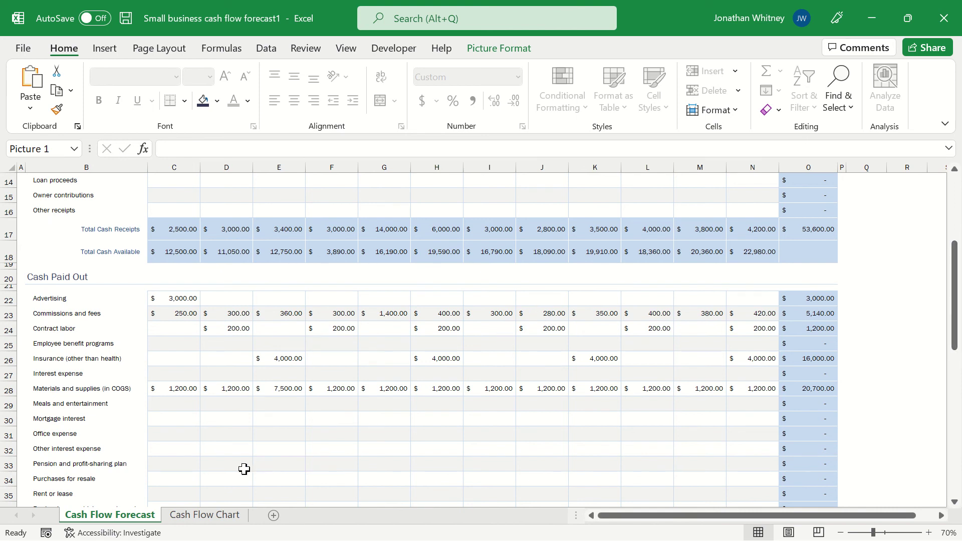
{"action": "left_click", "coordinate": [203, 516]}
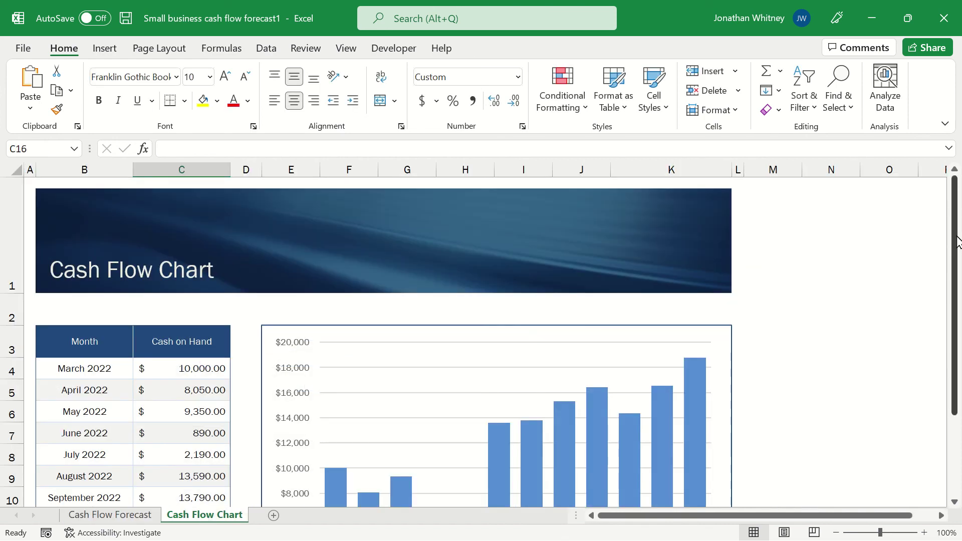
{"action": "left_click_drag", "start_coordinate": [957, 245], "coordinate": [956, 265]}
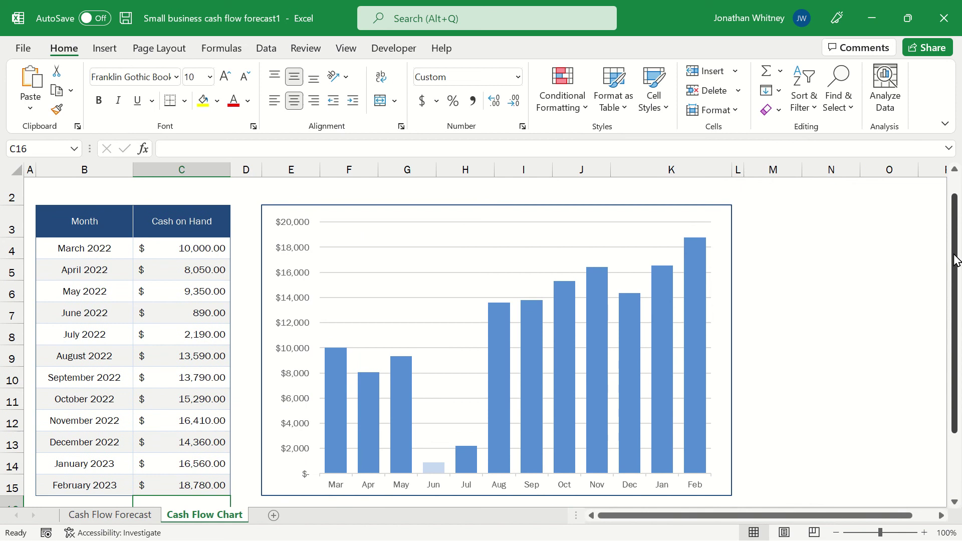